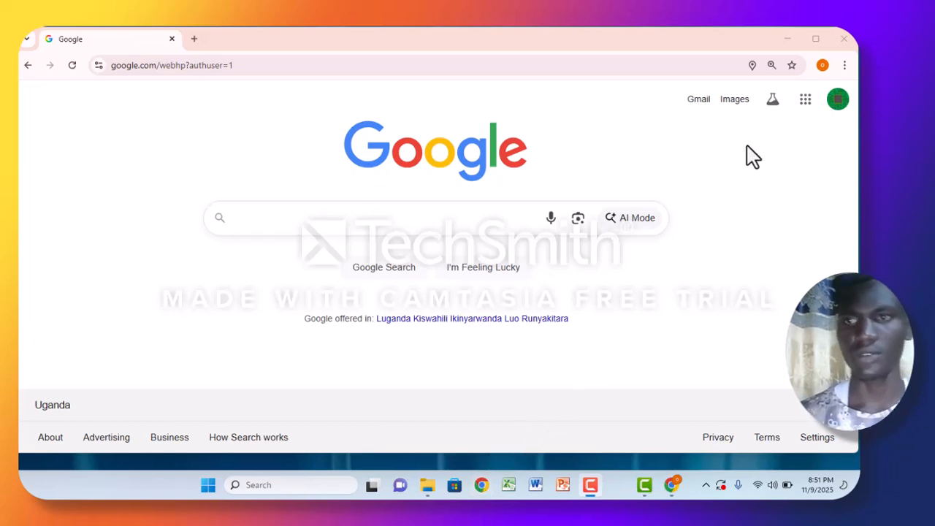
Step: Open Google Meet from the Google apps list and dismiss the notice about new Meet calling on web
{"action": "left_click", "coordinate": [804, 117]}
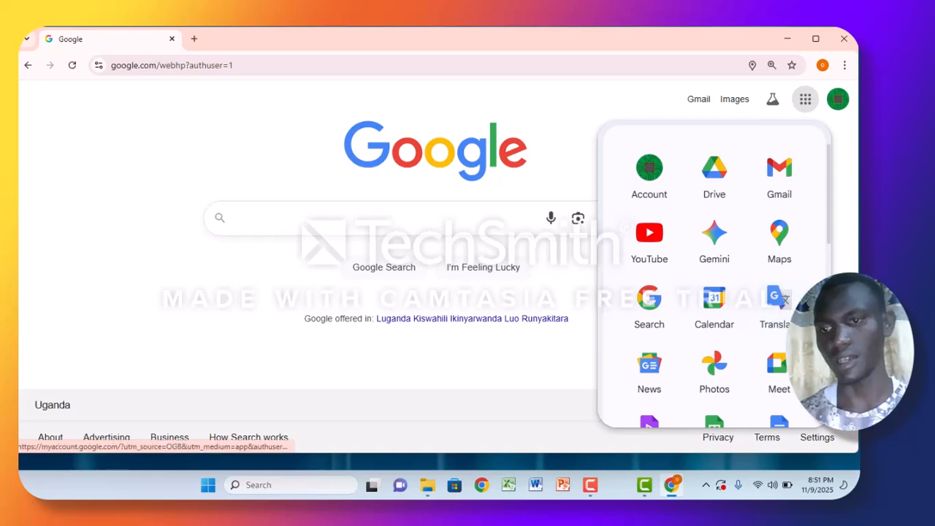
{"action": "scroll", "coordinate": [715, 278], "scroll_direction": "down", "scroll_amount": 6}
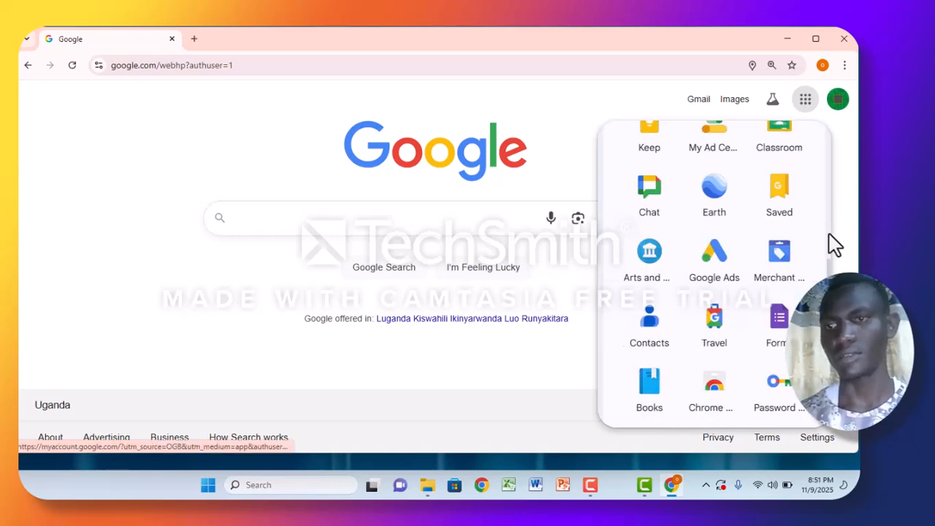
{"action": "scroll", "coordinate": [831, 243], "scroll_direction": "up", "scroll_amount": 4}
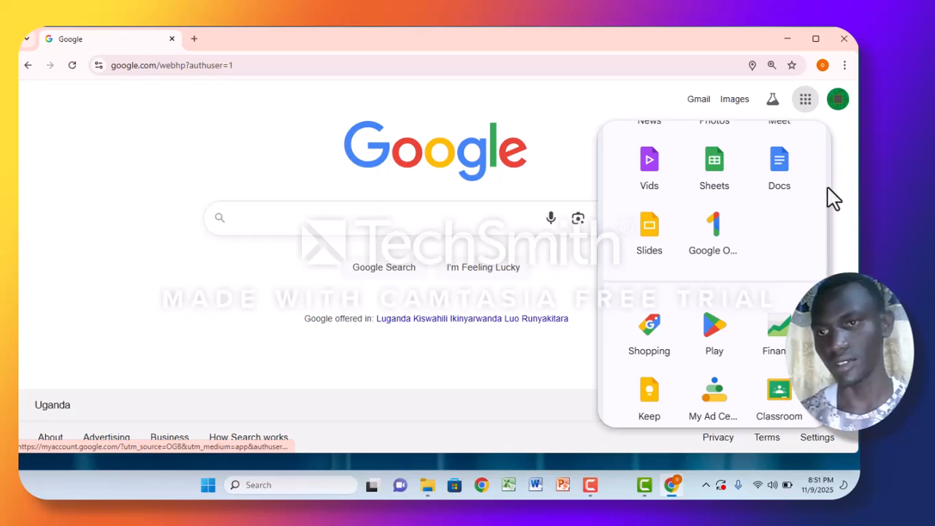
{"action": "scroll", "coordinate": [828, 188], "scroll_direction": "up", "scroll_amount": 3}
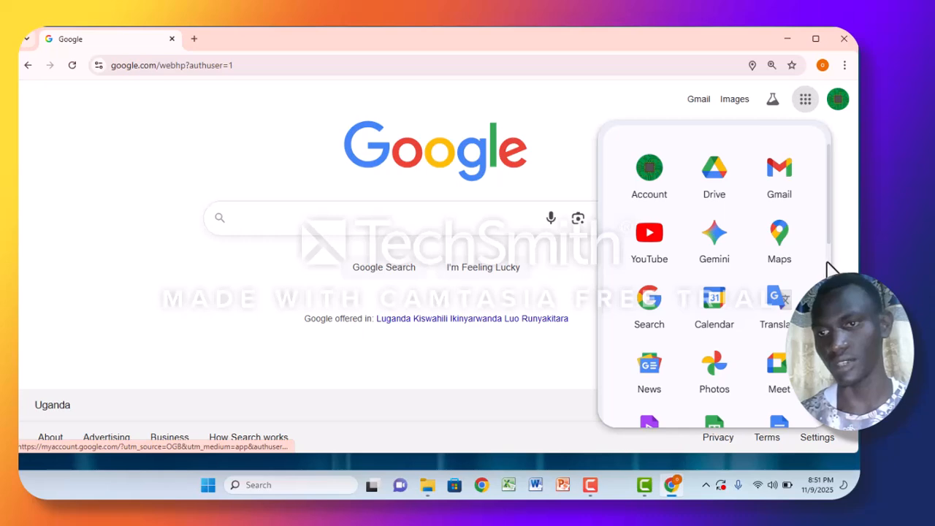
{"action": "scroll", "coordinate": [827, 262], "scroll_direction": "down", "scroll_amount": 4}
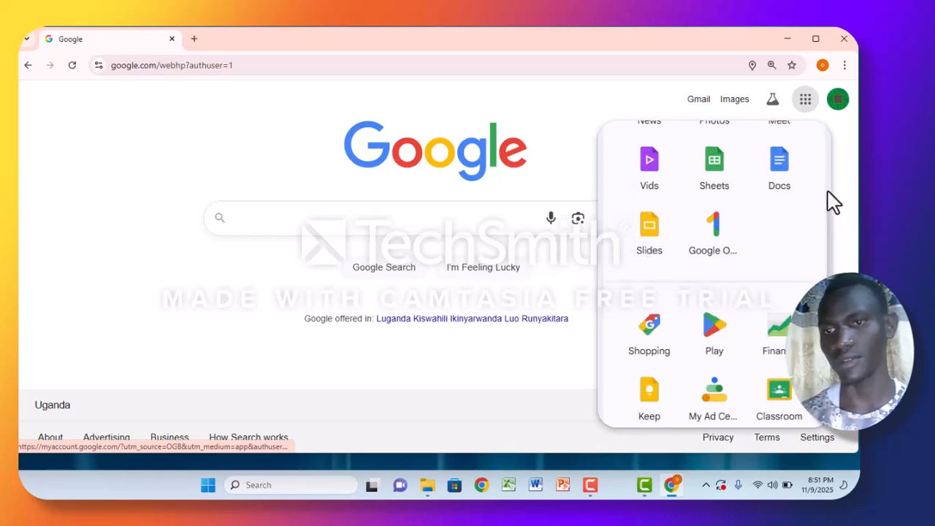
{"action": "scroll", "coordinate": [837, 197], "scroll_direction": "up", "scroll_amount": 4}
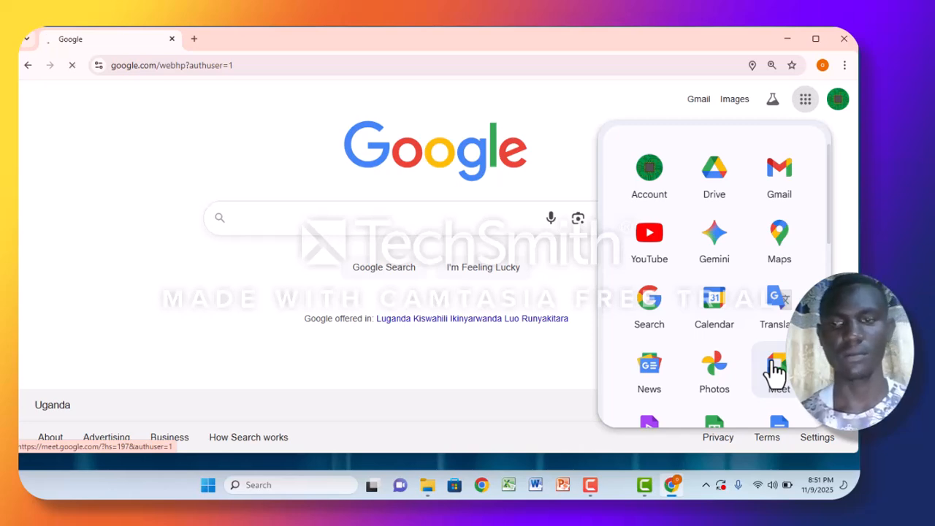
{"action": "left_click", "coordinate": [775, 369]}
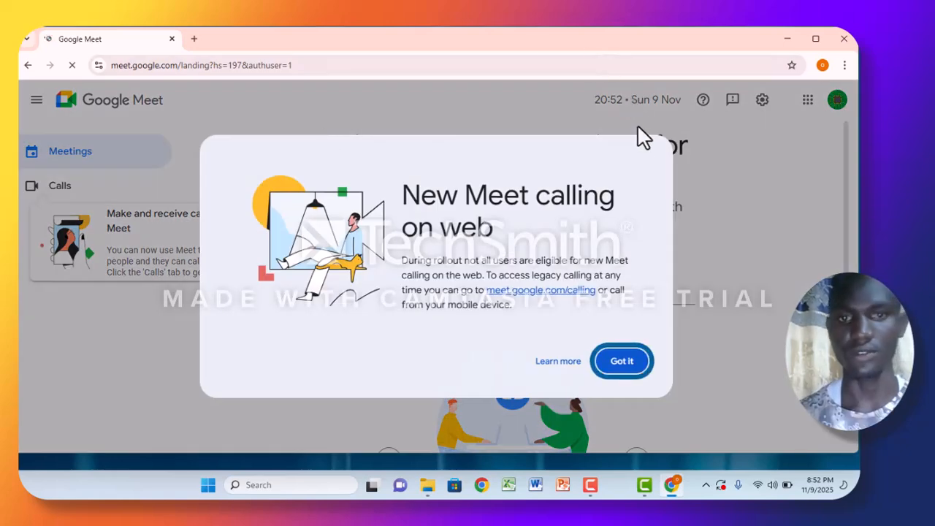
{"action": "left_click", "coordinate": [621, 361]}
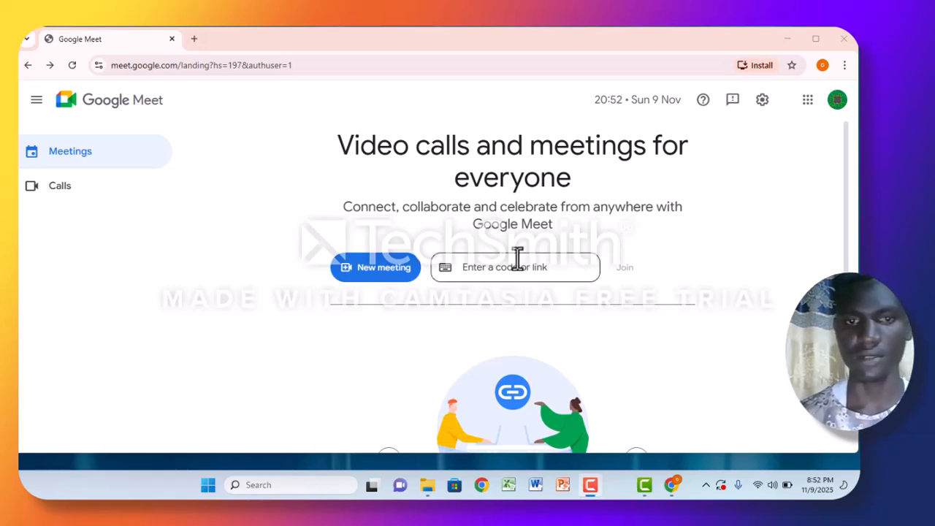
Step: Start scheduling a new Meet meeting as an event in Google Calendar
{"action": "left_click", "coordinate": [403, 278]}
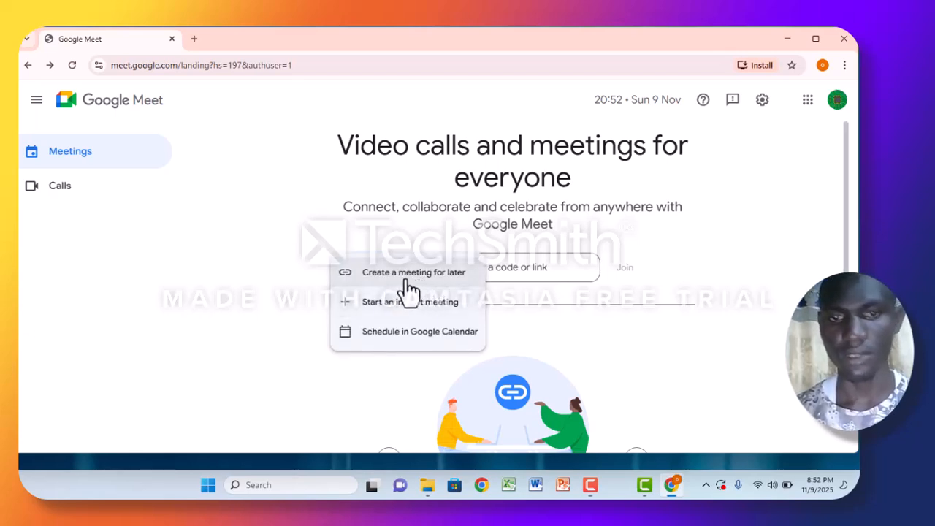
{"action": "left_click", "coordinate": [261, 351]}
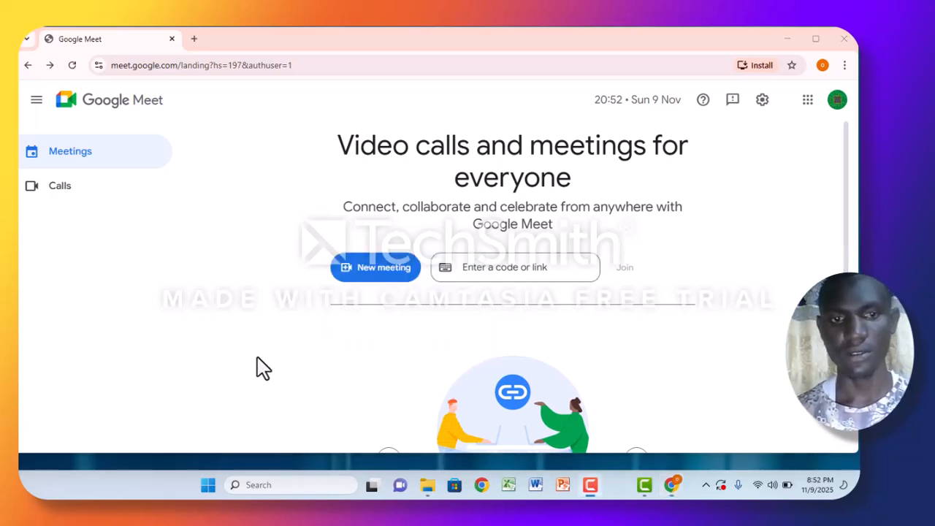
{"action": "left_click", "coordinate": [383, 272]}
{"action": "left_click", "coordinate": [358, 384]}
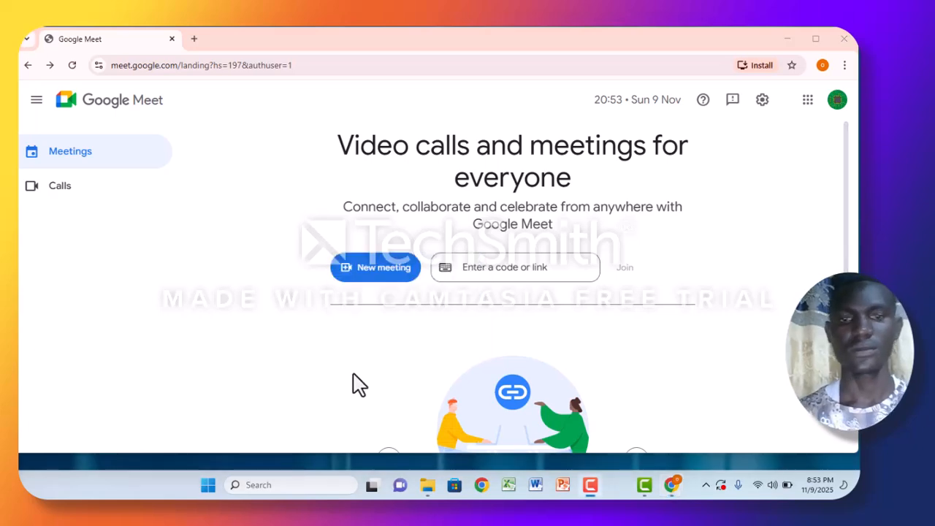
{"action": "left_click", "coordinate": [384, 277]}
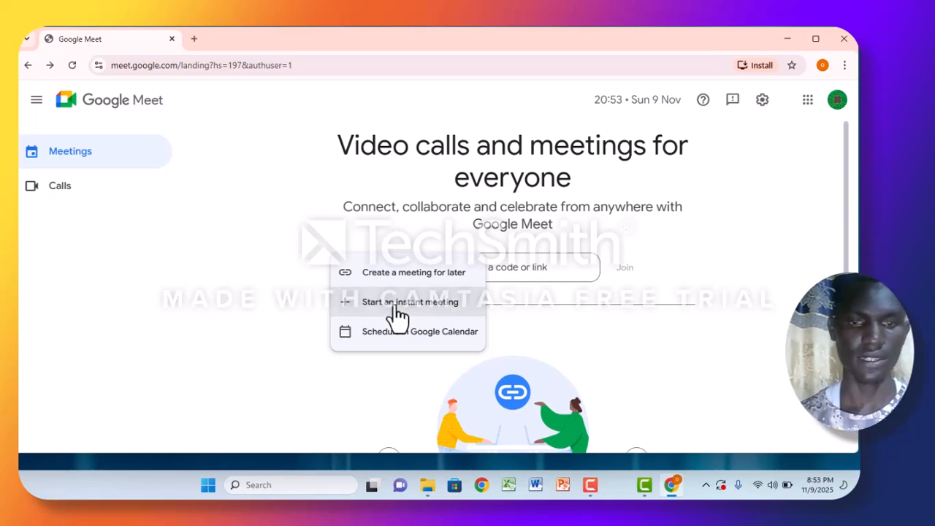
{"action": "left_click", "coordinate": [351, 342]}
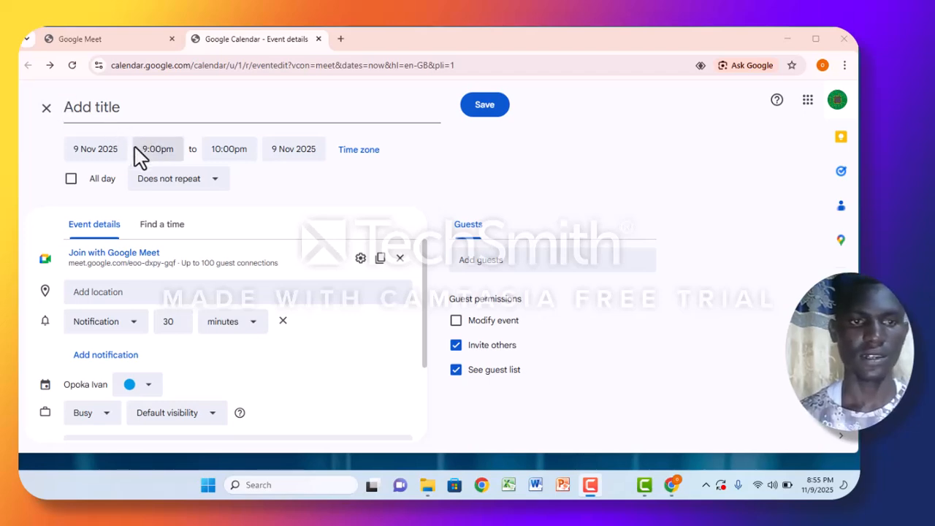
Step: Try the all-day option for the calendar event and examine its available repeat options
{"action": "left_click", "coordinate": [71, 180]}
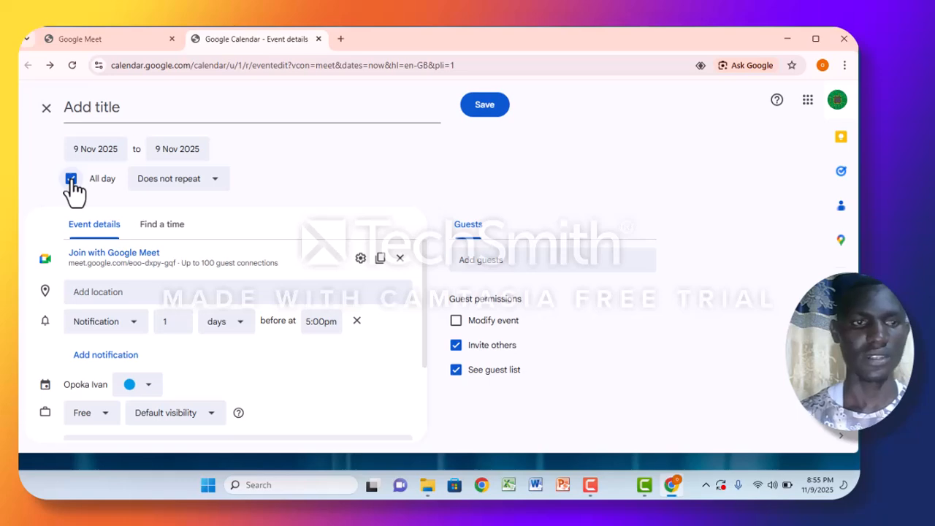
{"action": "left_click", "coordinate": [71, 180]}
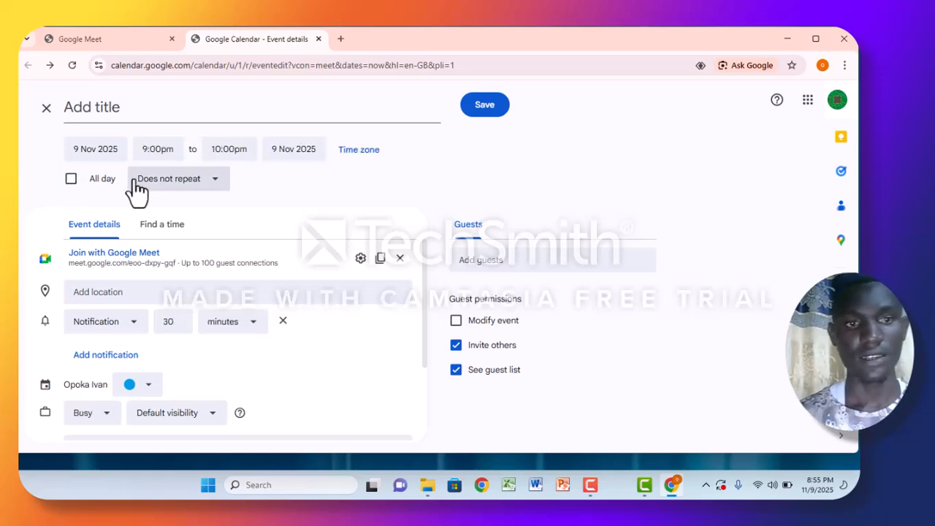
{"action": "left_click", "coordinate": [209, 179]}
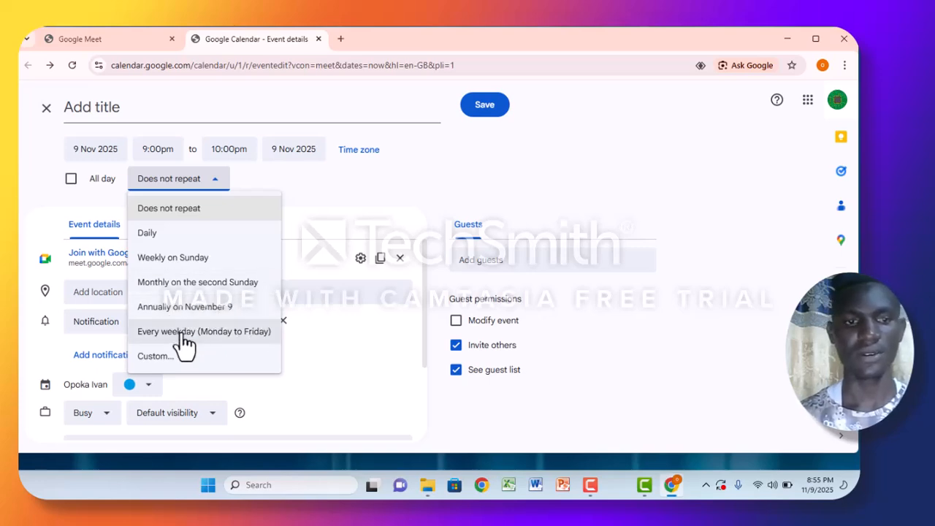
{"action": "left_click", "coordinate": [333, 198]}
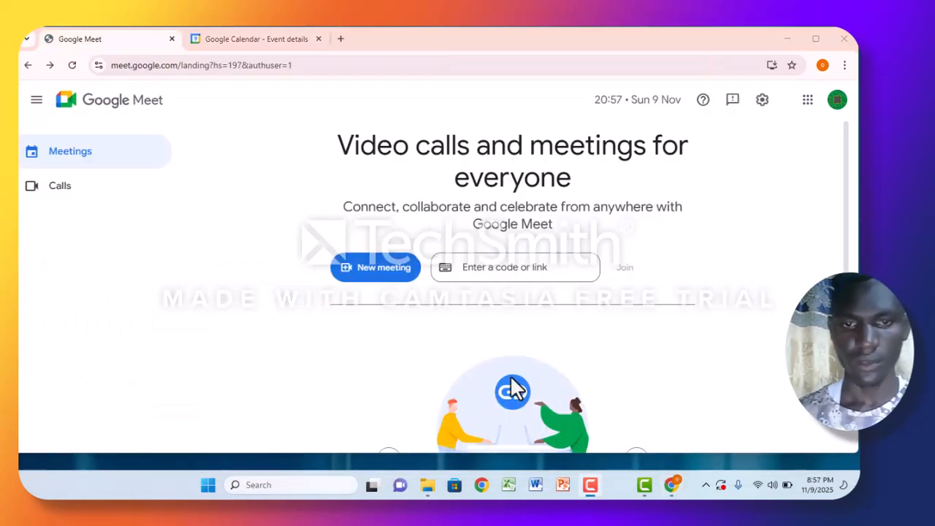
Step: Start an instant meeting using only the microphone, allowing the site microphone access for this time
{"action": "left_click", "coordinate": [382, 273]}
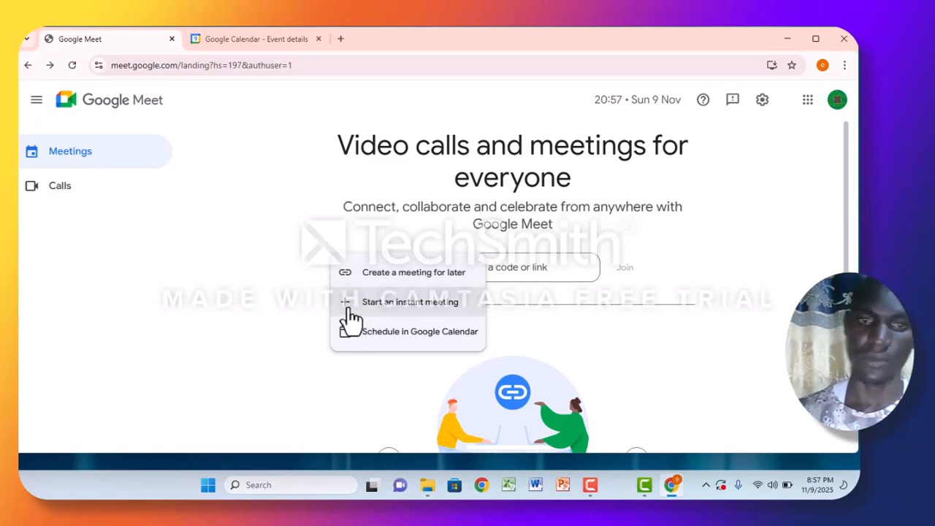
{"action": "left_click", "coordinate": [357, 313]}
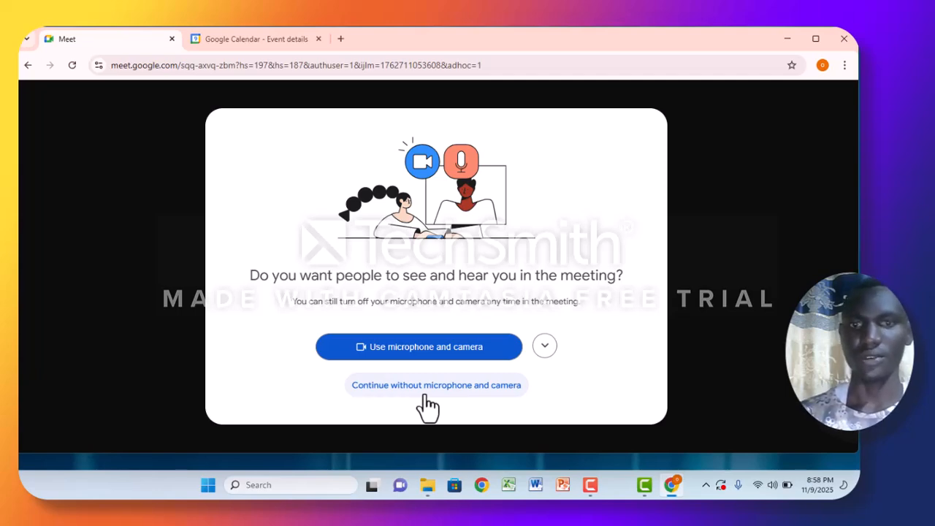
{"action": "left_click", "coordinate": [545, 346]}
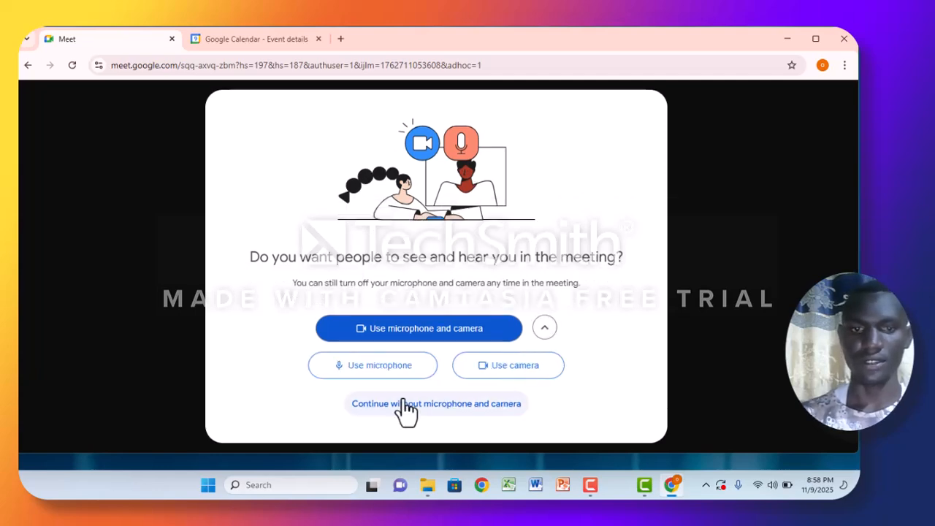
{"action": "left_click", "coordinate": [374, 366]}
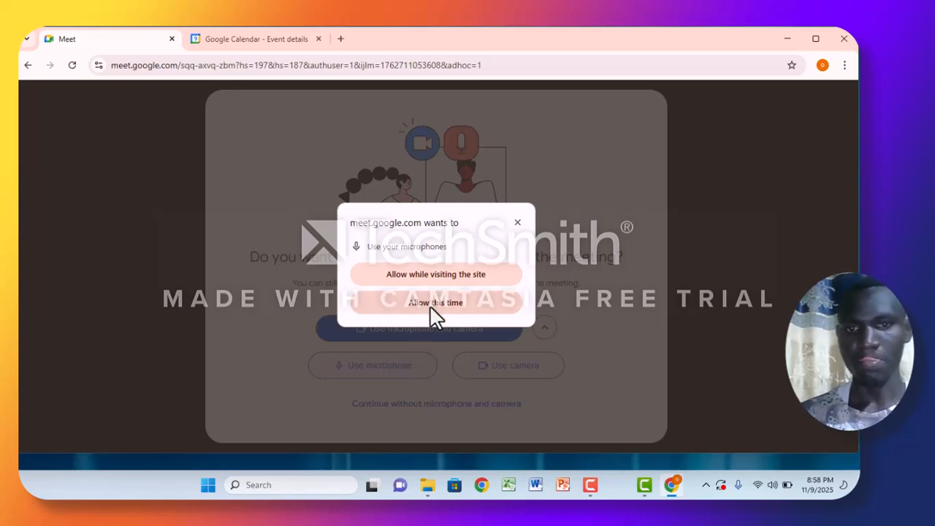
{"action": "left_click", "coordinate": [431, 305]}
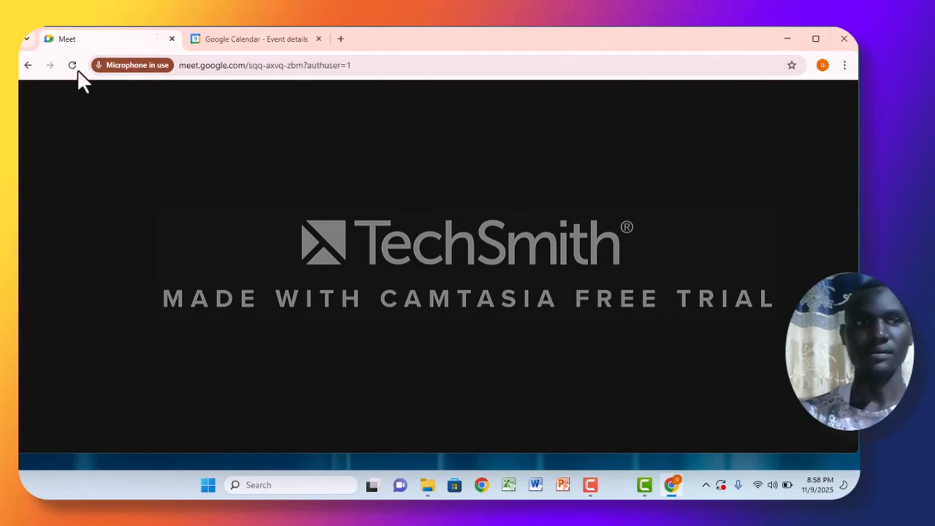
Step: Return to the Meet home page and start another instant meeting
{"action": "left_click", "coordinate": [27, 64]}
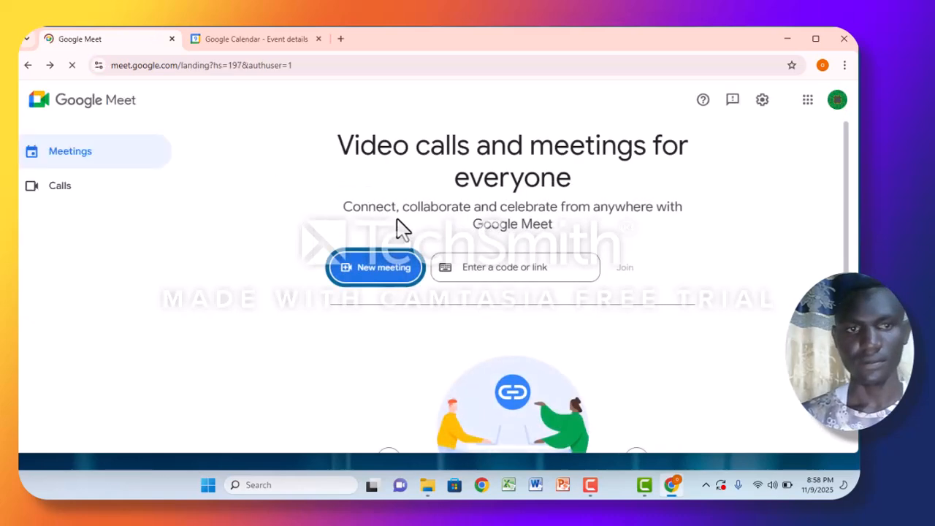
{"action": "left_click", "coordinate": [393, 266]}
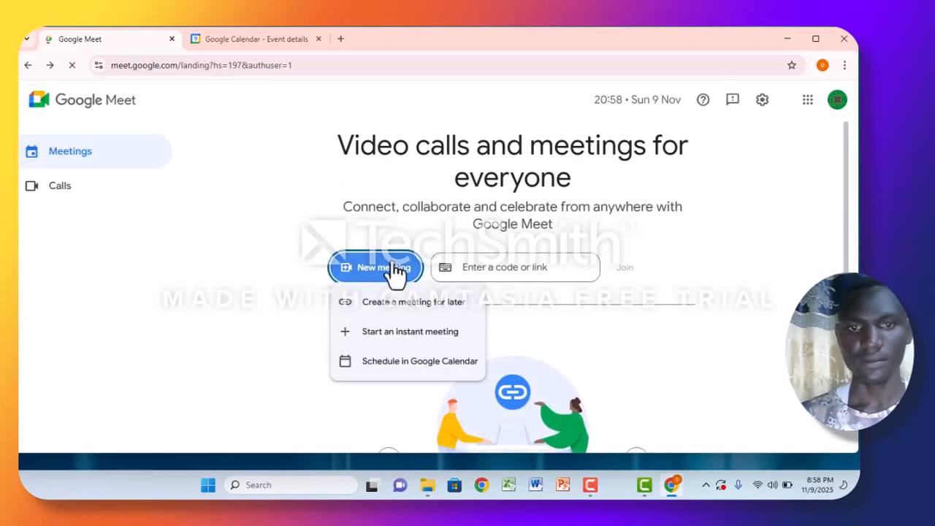
{"action": "left_click", "coordinate": [391, 334]}
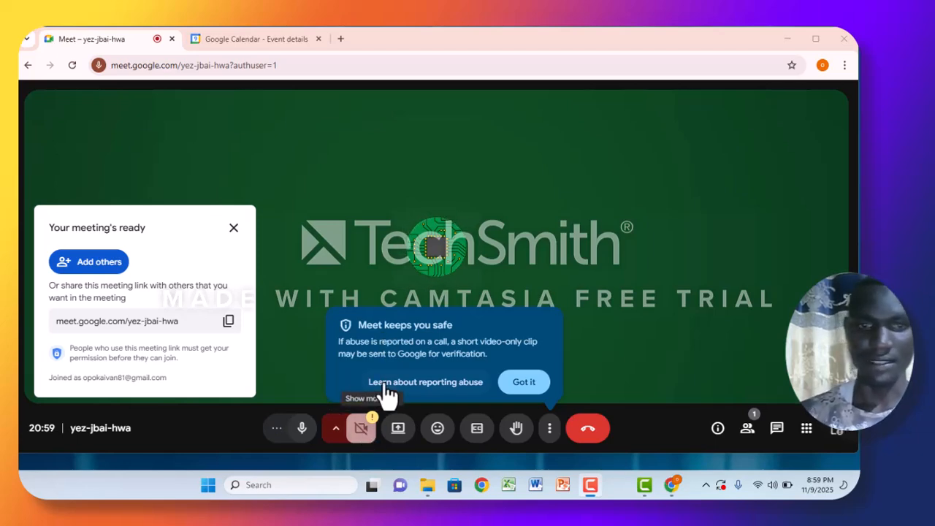
Step: Try to turn on the camera in the meeting, allowing camera access for this time, and retry once before dismissing the camera dialog
{"action": "left_click", "coordinate": [361, 427]}
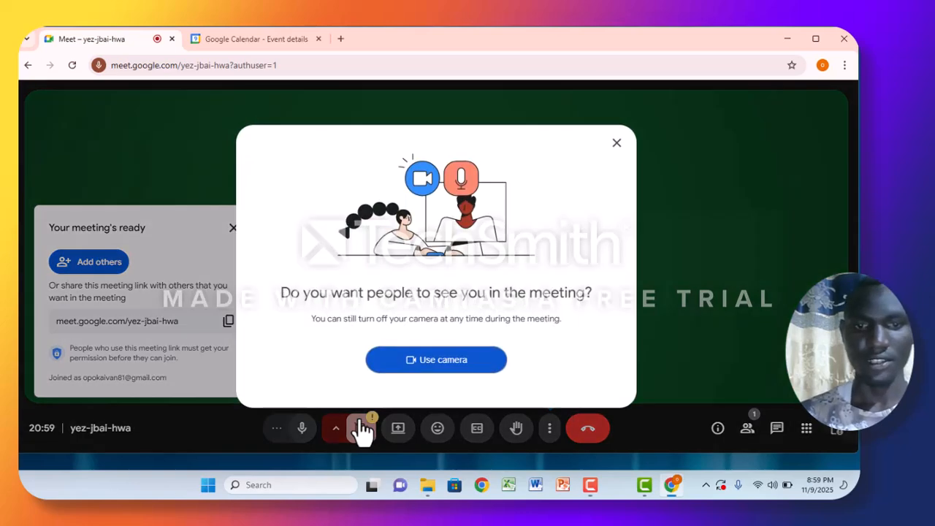
{"action": "left_click", "coordinate": [468, 372]}
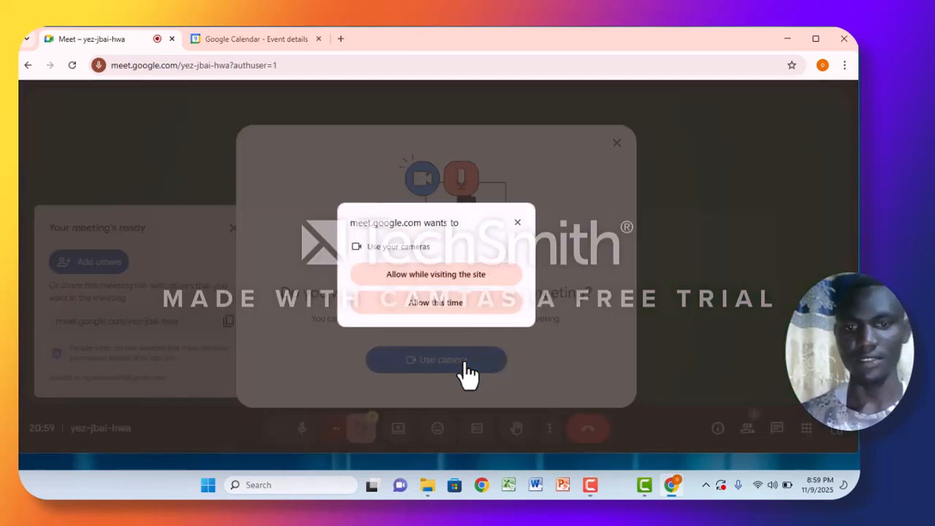
{"action": "left_click", "coordinate": [443, 315]}
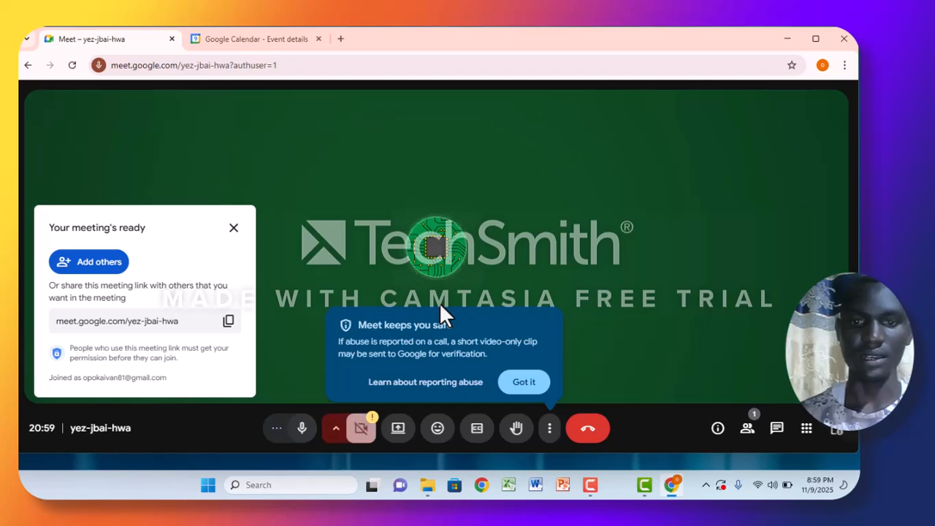
{"action": "mouse_move", "coordinate": [455, 250]}
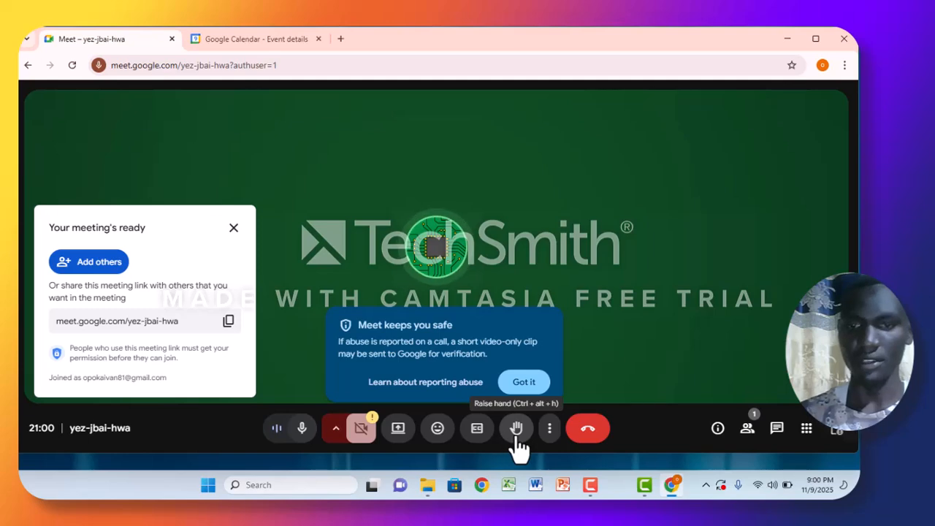
{"action": "left_click", "coordinate": [366, 433]}
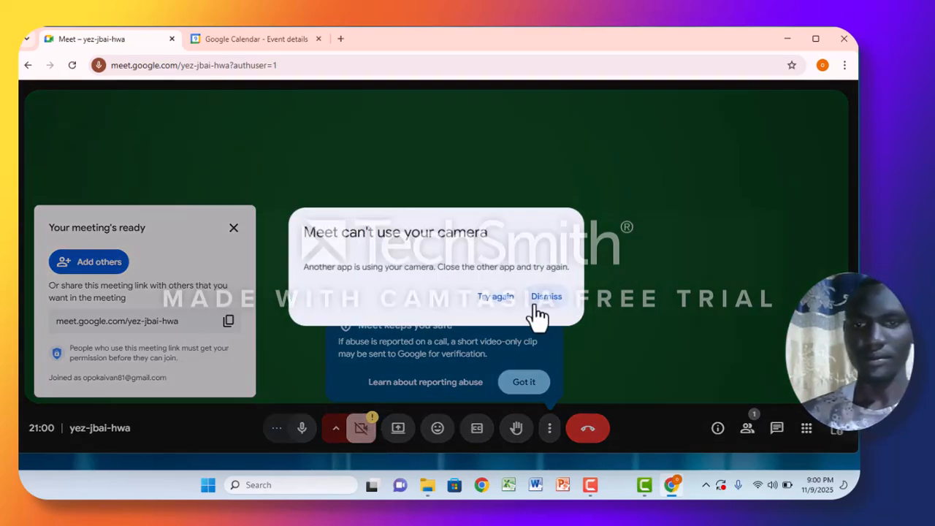
{"action": "left_click", "coordinate": [498, 297]}
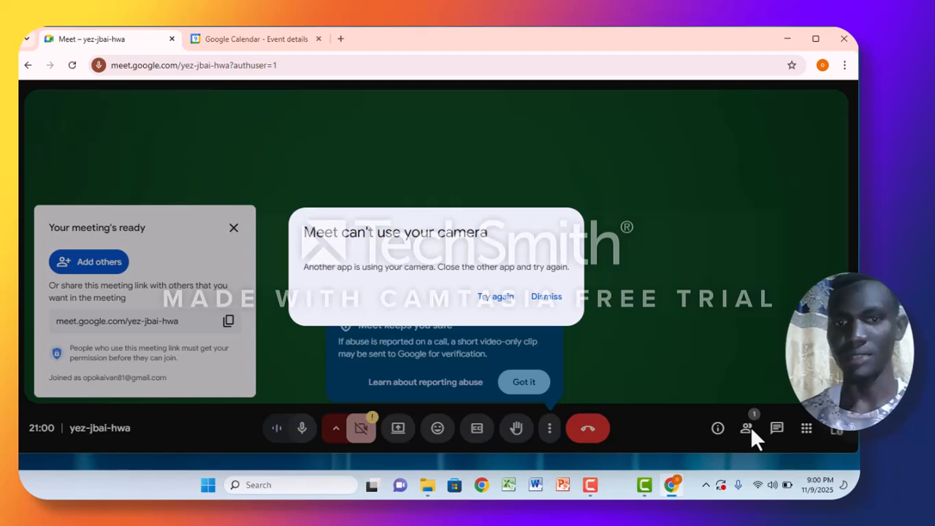
{"action": "left_click", "coordinate": [547, 296]}
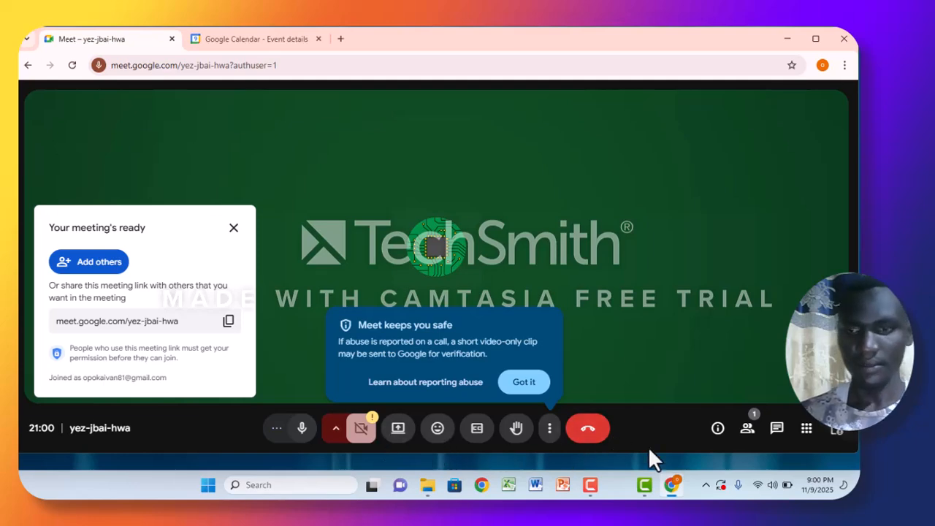
Step: View the meeting's in-call messages, its joining details and the available meeting tools
{"action": "left_click", "coordinate": [777, 429]}
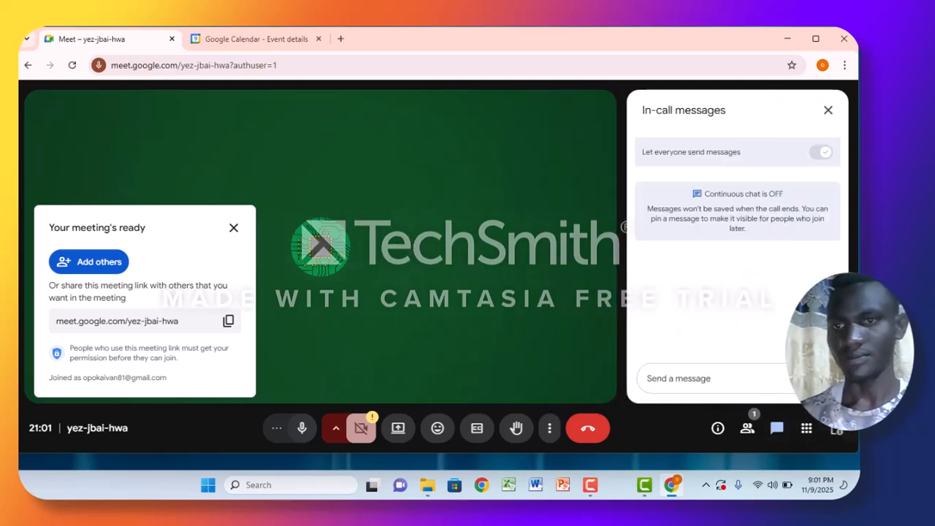
{"action": "left_click", "coordinate": [719, 430]}
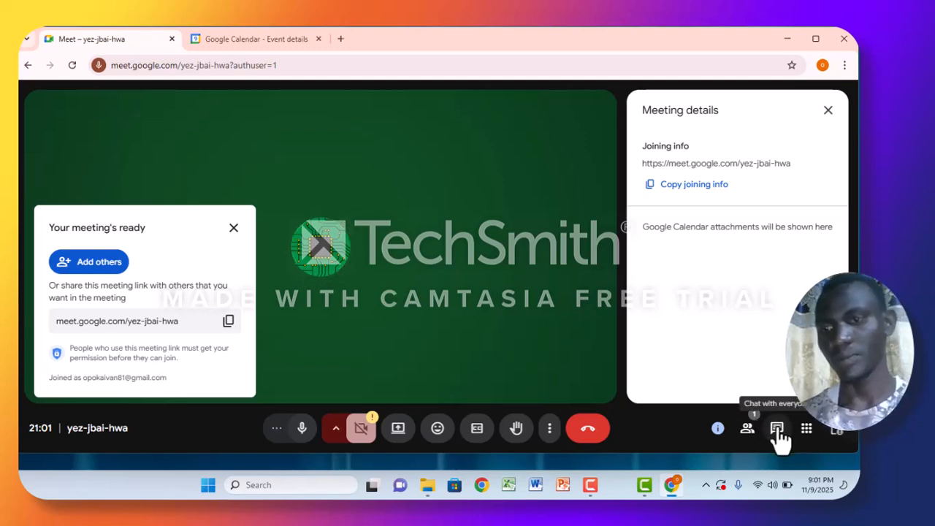
{"action": "left_click", "coordinate": [806, 429]}
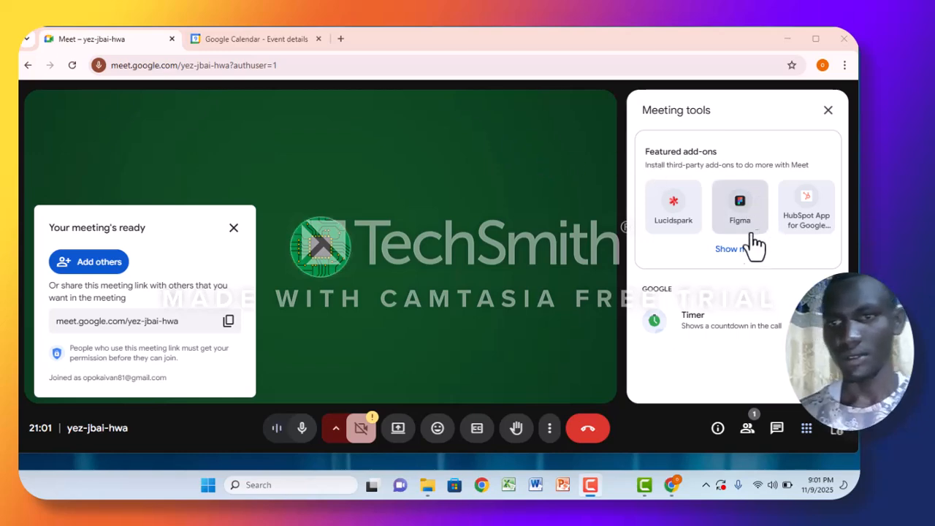
Step: Show the full list of featured add-ons in the meeting tools, then close the tools
{"action": "left_click", "coordinate": [738, 249]}
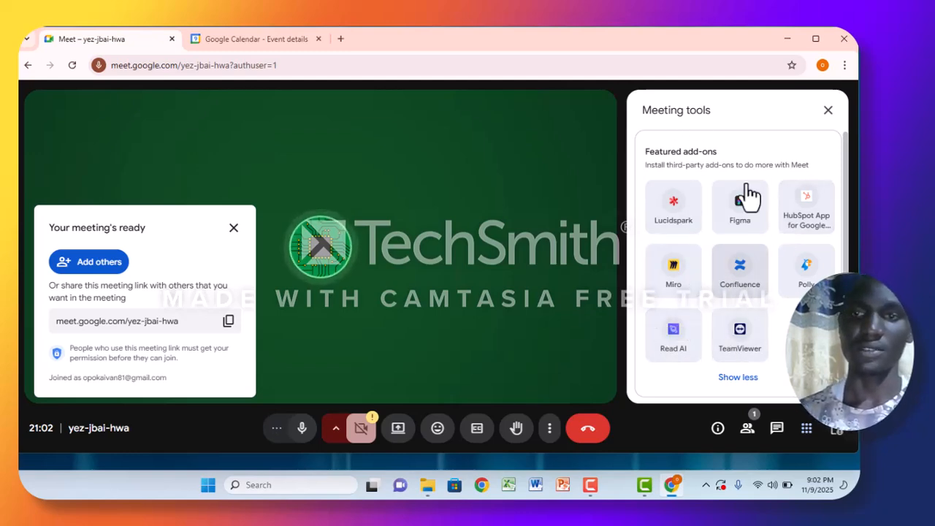
{"action": "left_click", "coordinate": [829, 112]}
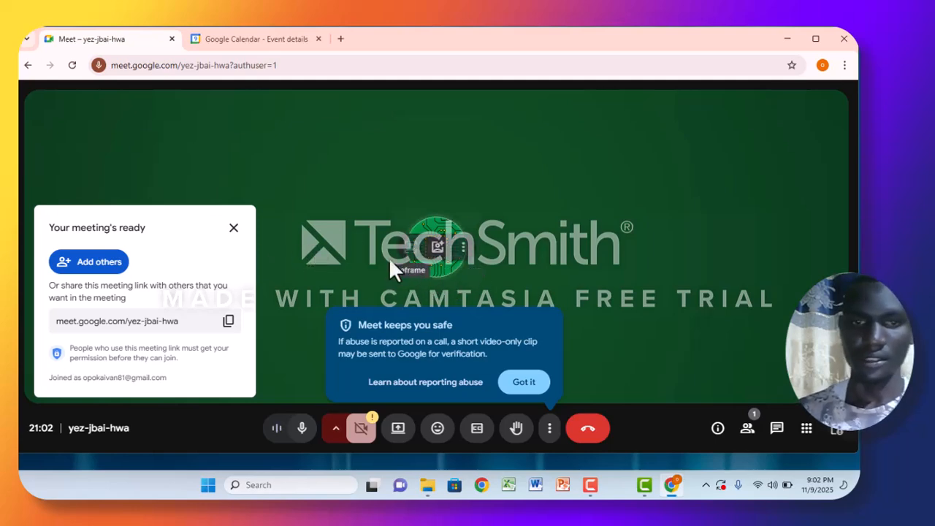
Step: View the backgrounds and effects for the self-view tile and its further options, including the choices for pinning it to the screen
{"action": "left_click", "coordinate": [438, 248]}
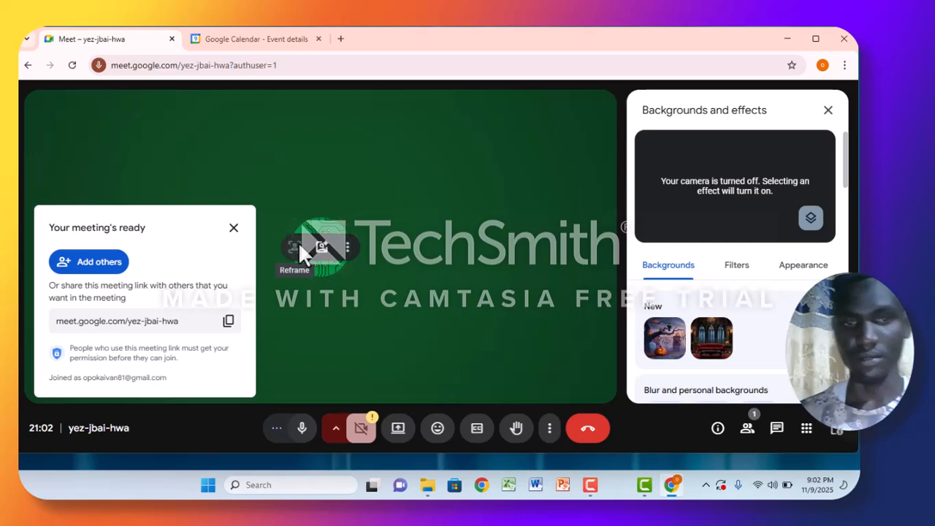
{"action": "left_click", "coordinate": [348, 248]}
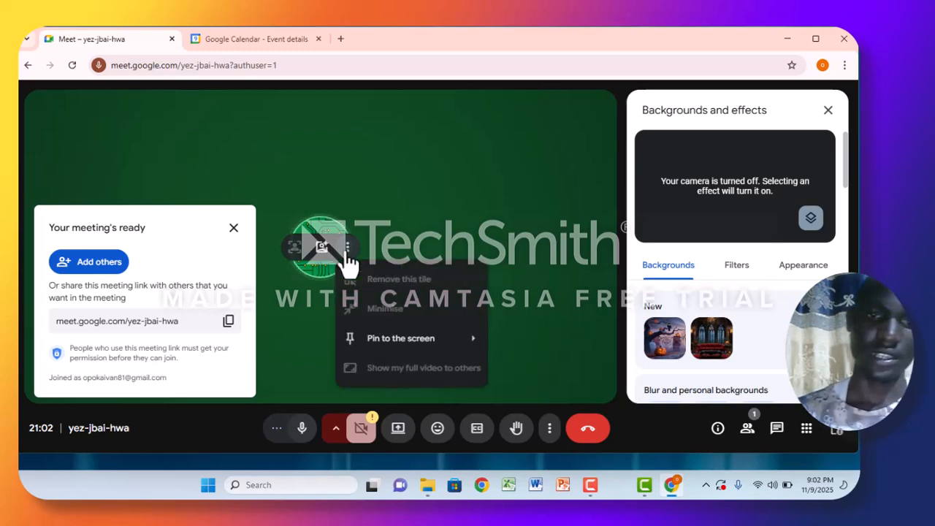
{"action": "mouse_move", "coordinate": [453, 344]}
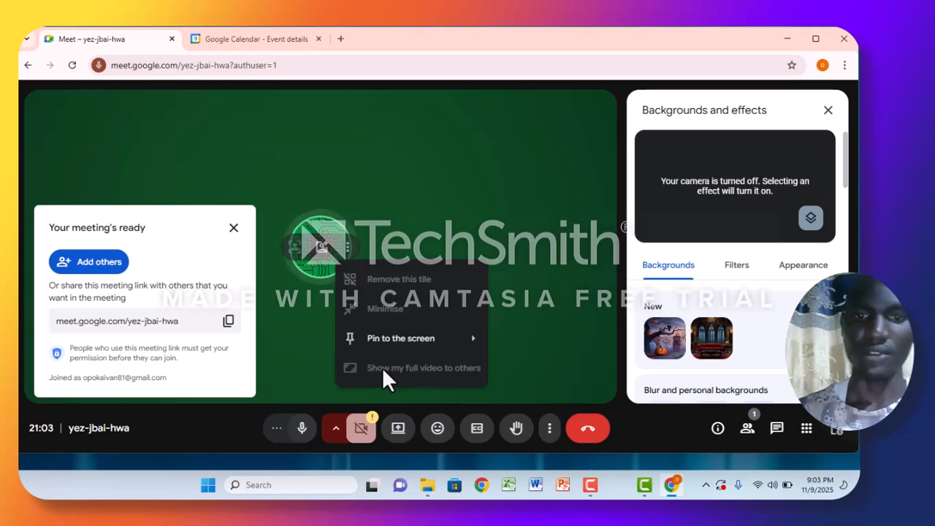
{"action": "mouse_move", "coordinate": [371, 350]}
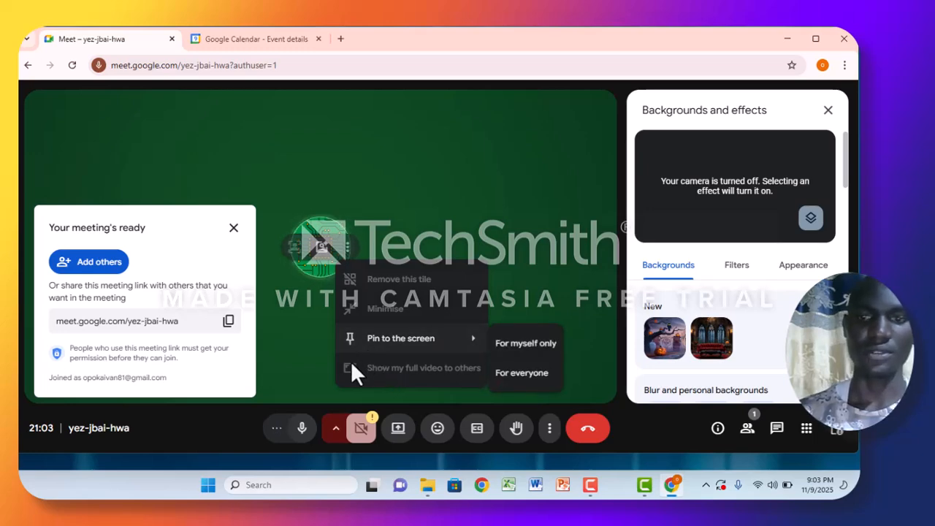